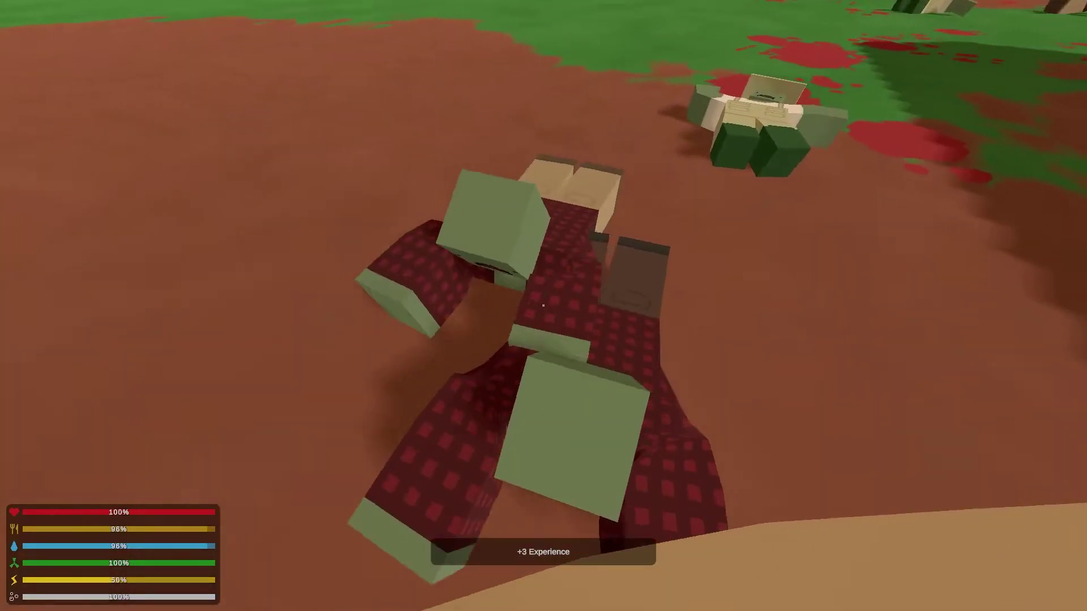
# - Kill the attacking zombie with repeated axe swings
pyautogui.click(544, 306)
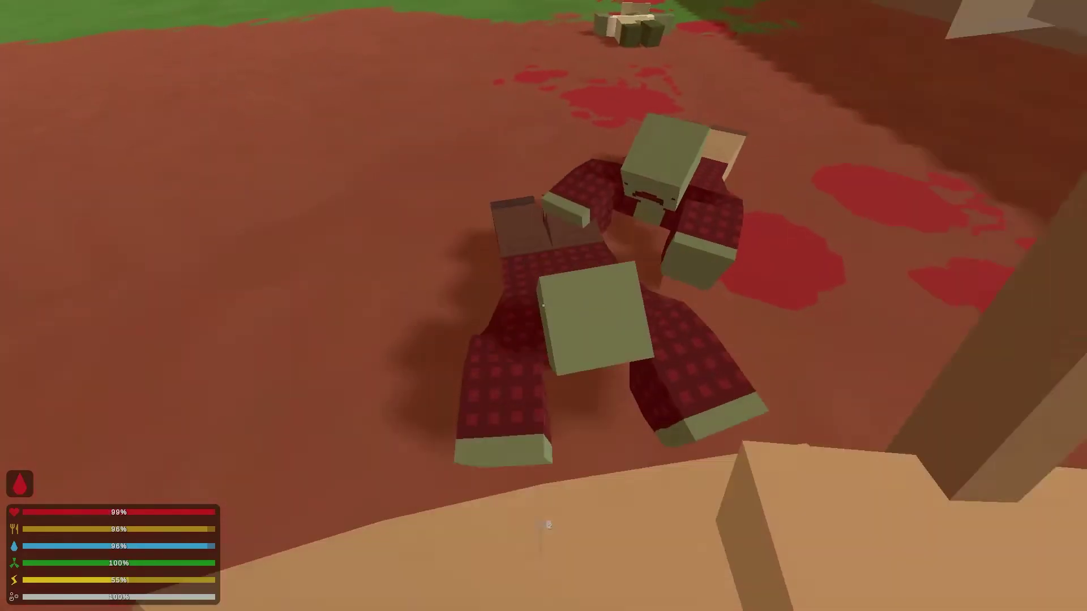
pyautogui.click(543, 307)
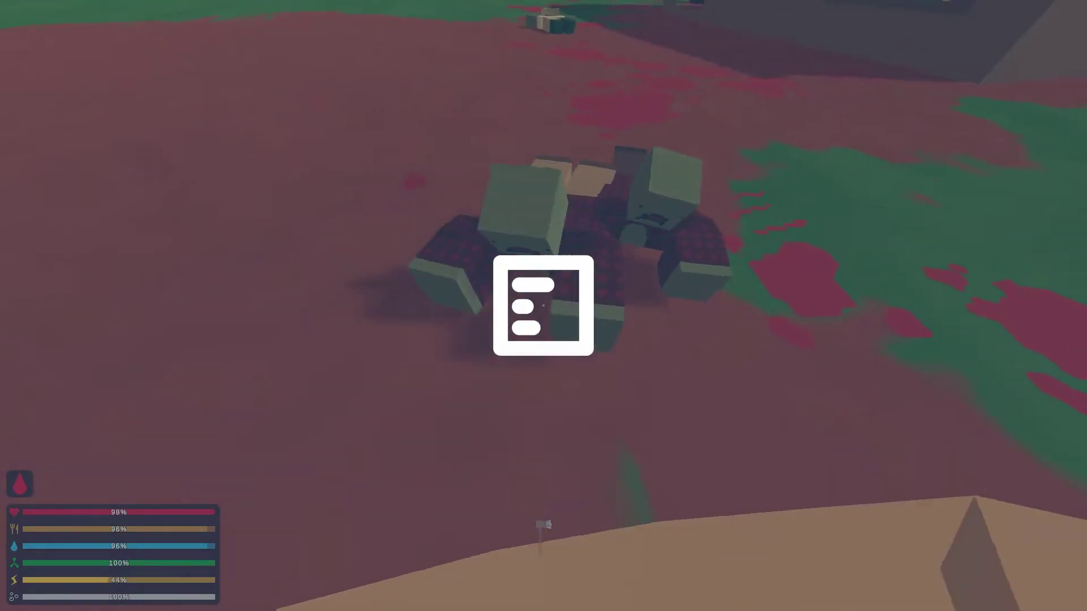
pyautogui.click(543, 306)
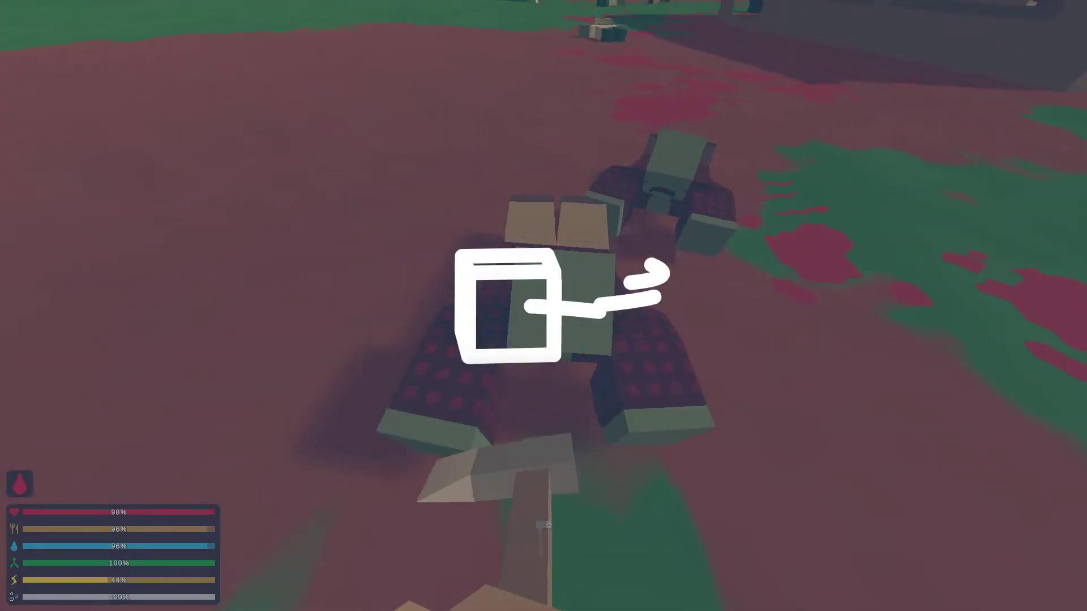
pyautogui.click(544, 306)
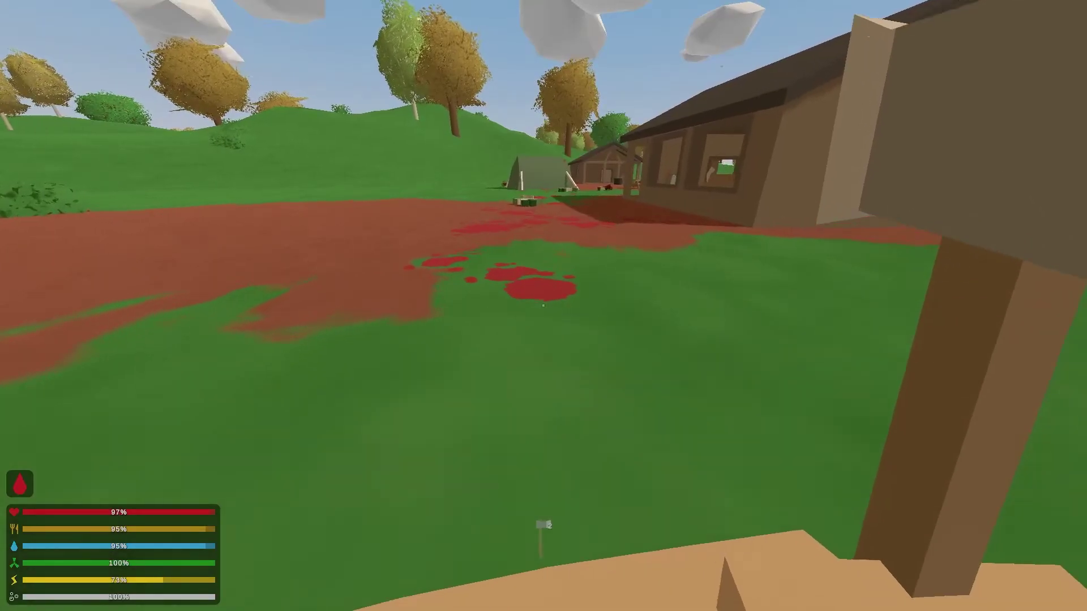
# - Run across the field and send /vanish in chat to toggle vanish off
pyautogui.press('j')
pyautogui.press('Escape')
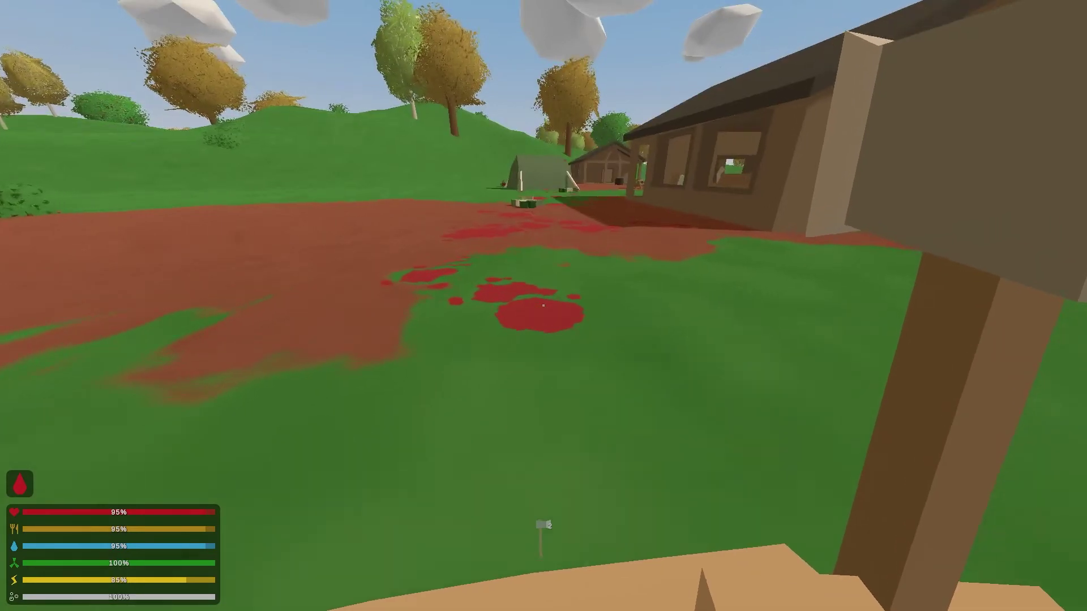
pyautogui.press('w')
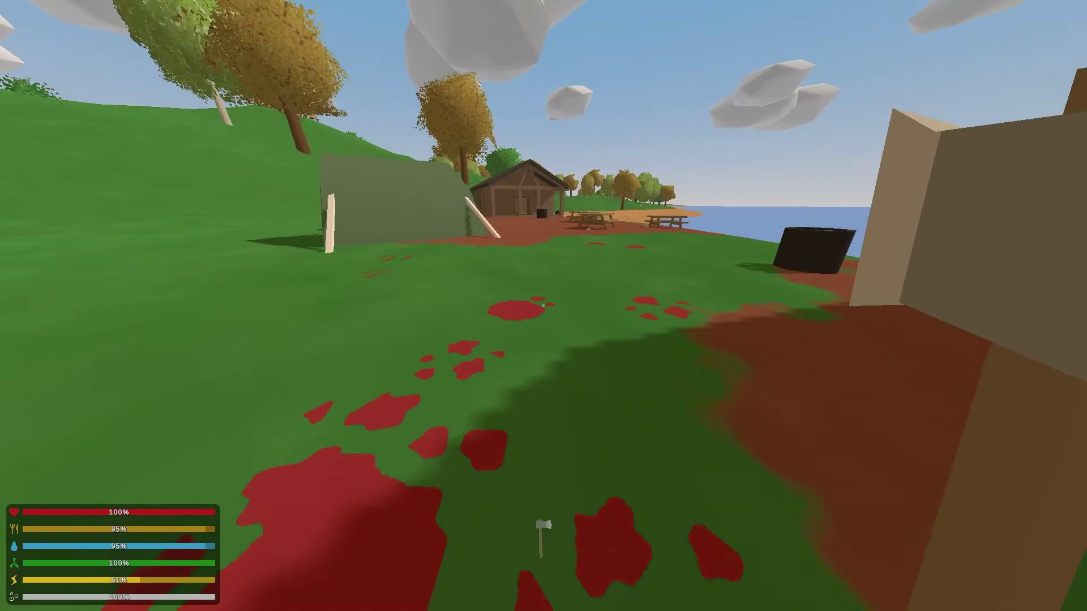
pyautogui.write('j/van')
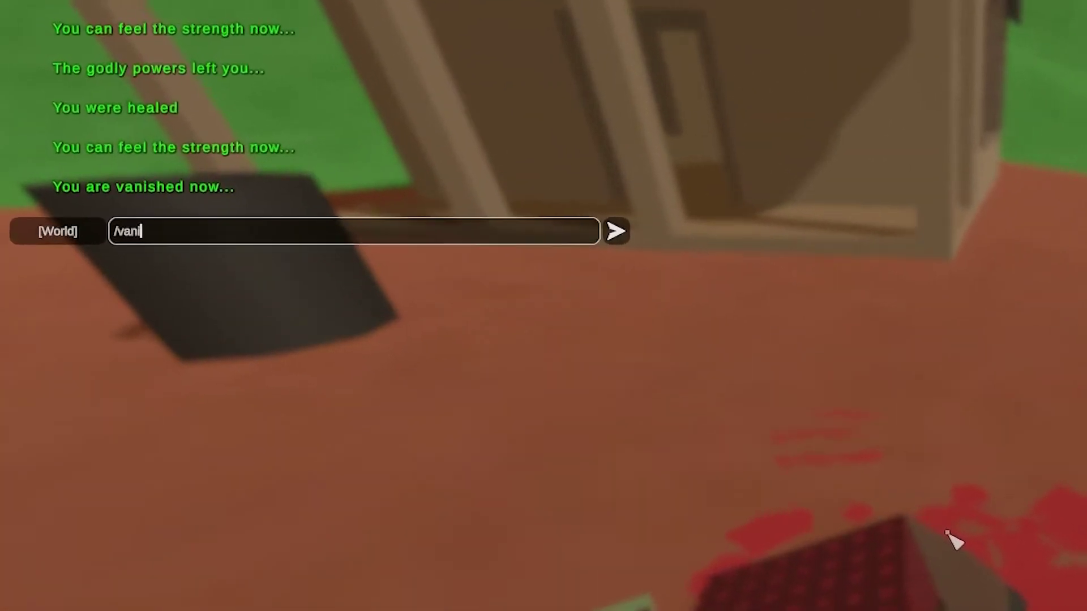
pyautogui.write('ish')
pyautogui.press('Return')
pyautogui.write('j/')
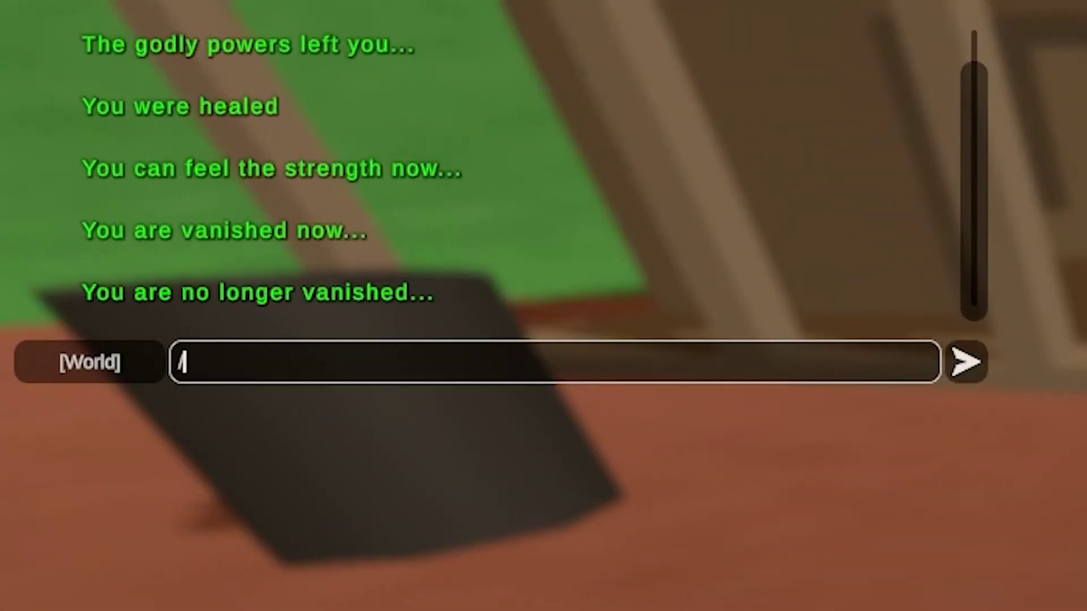
pyautogui.write('h')
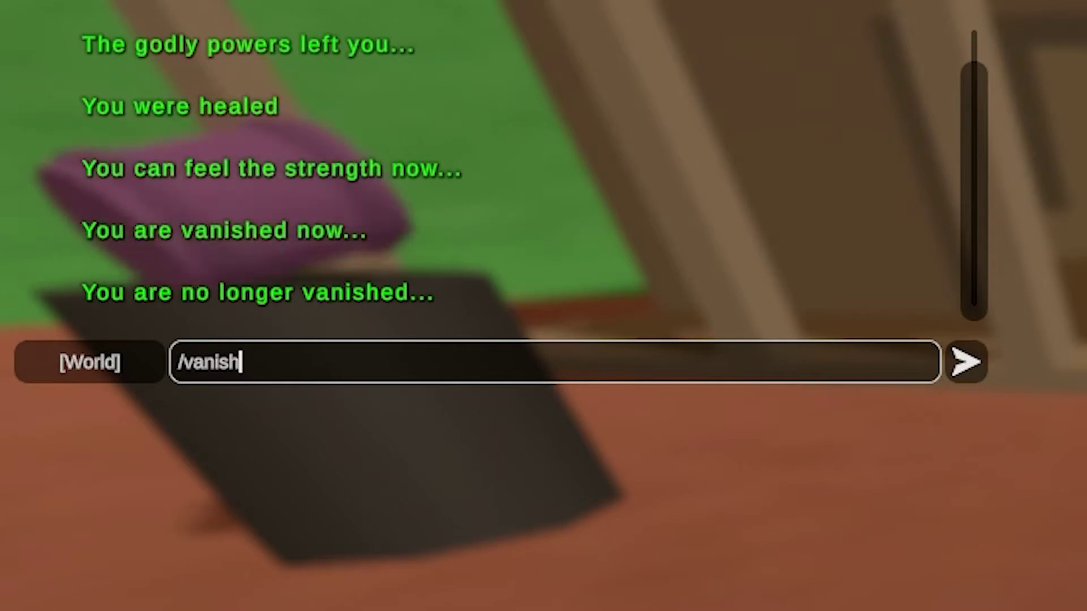
# - Send /vanish again to re-vanish, then punch the approaching zombie to death near the shore
pyautogui.press('Return')
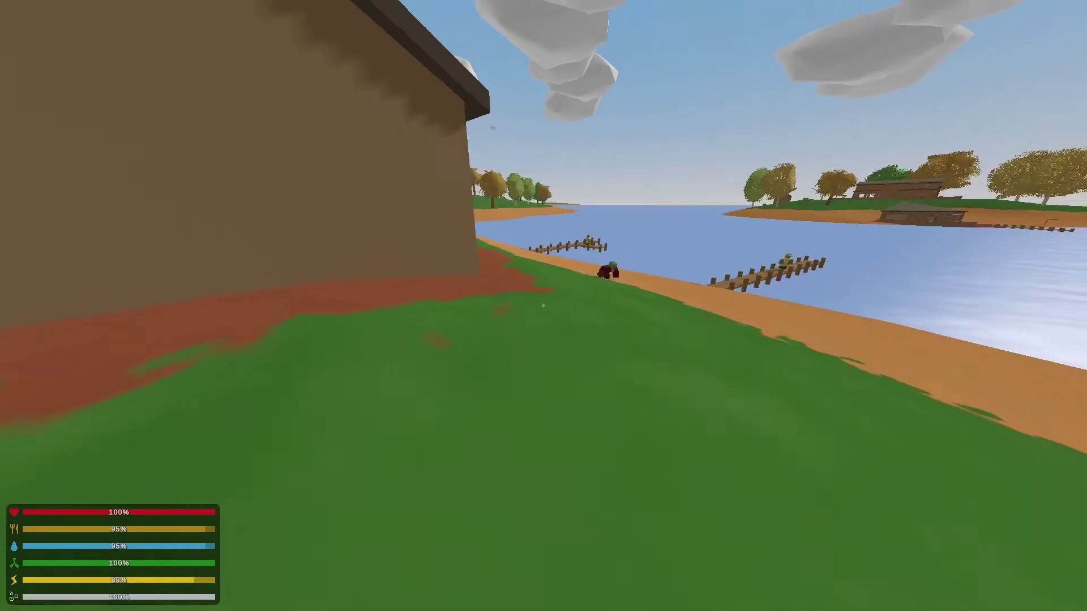
pyautogui.press('a')
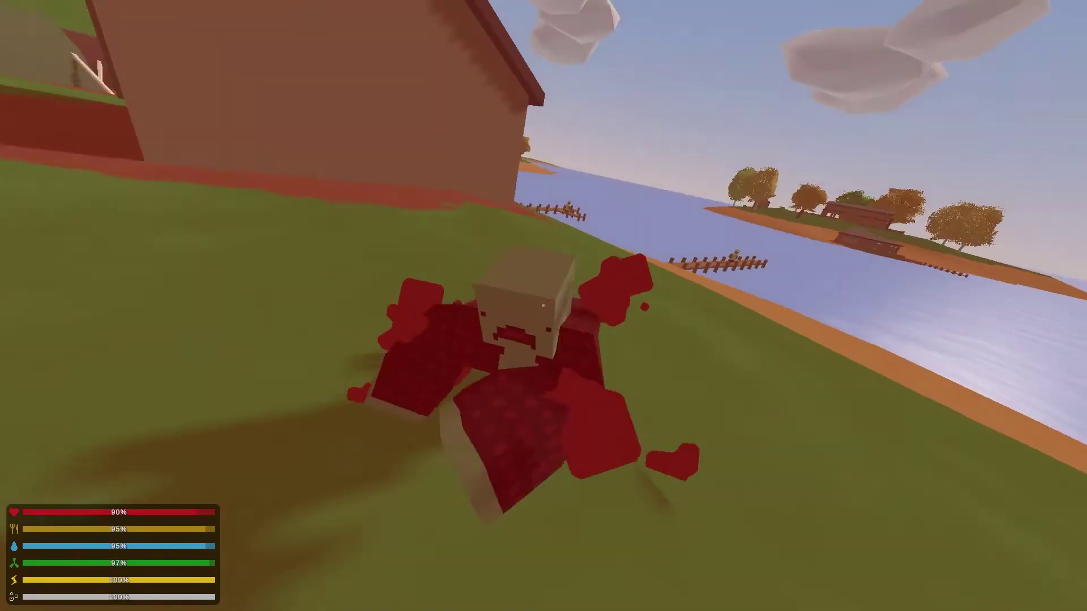
pyautogui.click(544, 306)
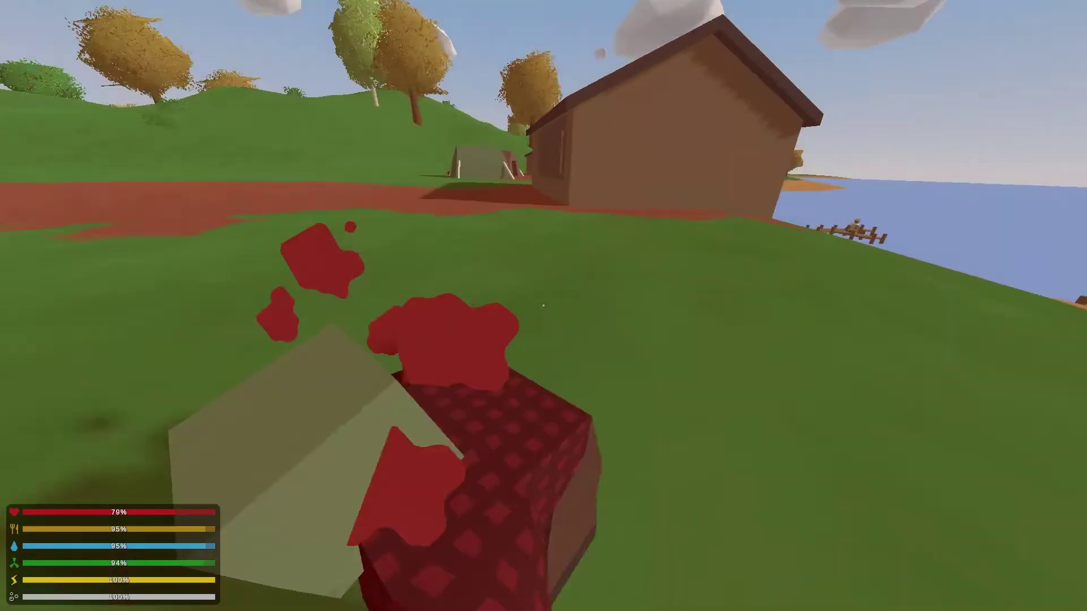
pyautogui.click(544, 306)
pyautogui.click(544, 305)
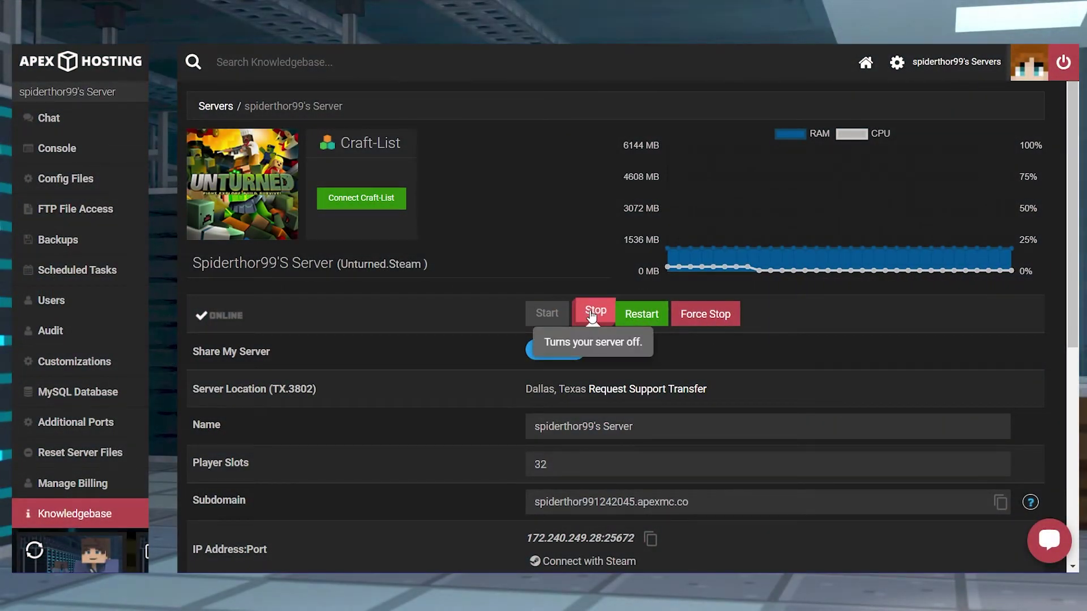
# - Stop the Unturned server and go to the FTP File Access login page
pyautogui.click(593, 315)
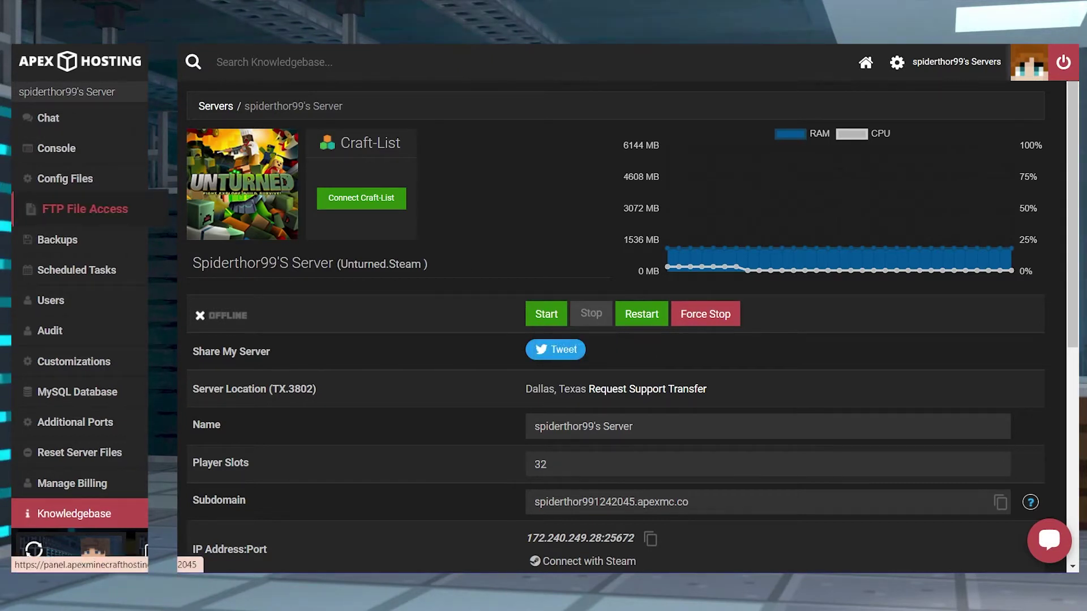
pyautogui.click(85, 209)
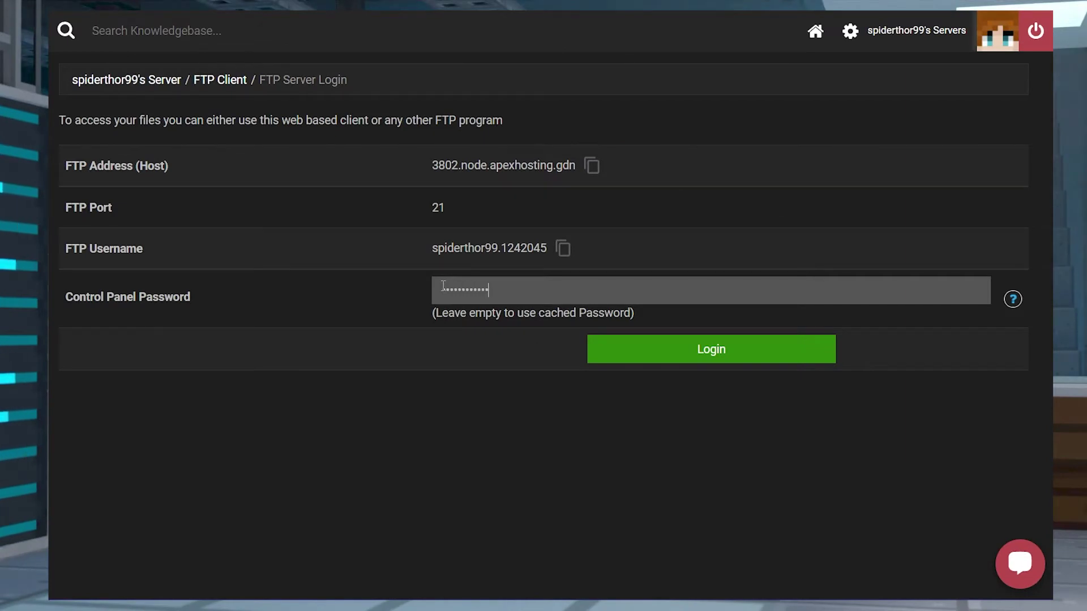
# - Log in to FTP, select Rocket.Unturned inside Extras and start a Copy File for it
pyautogui.click(721, 356)
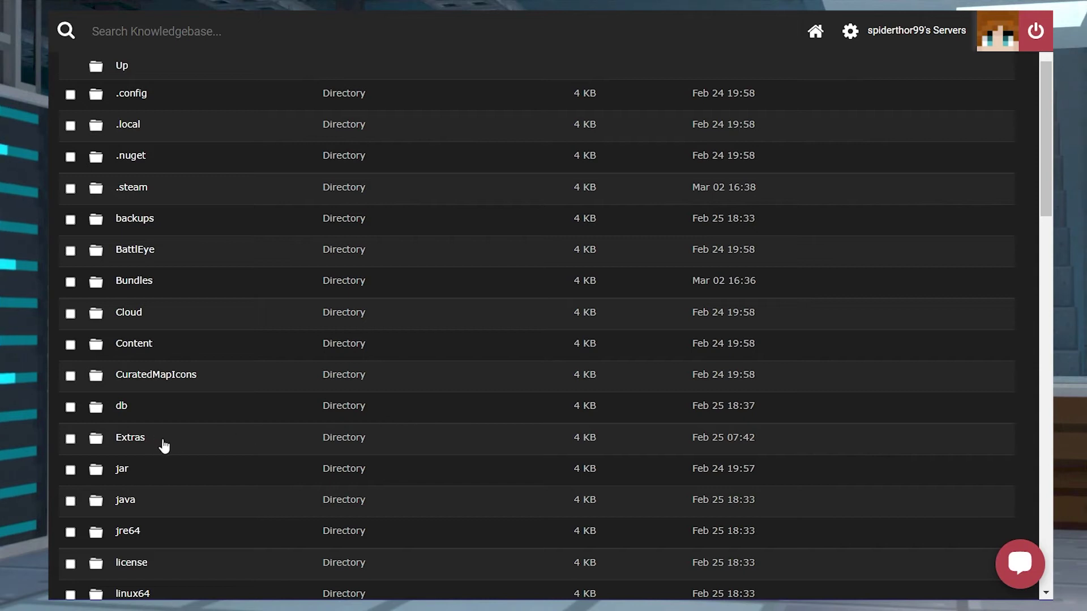
pyautogui.click(144, 442)
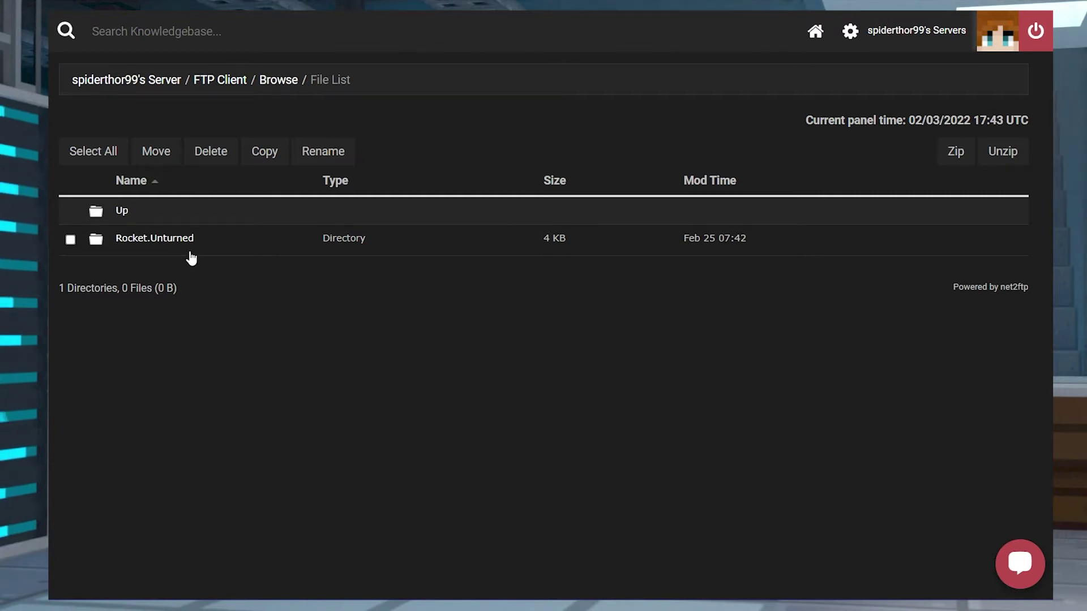
pyautogui.click(71, 240)
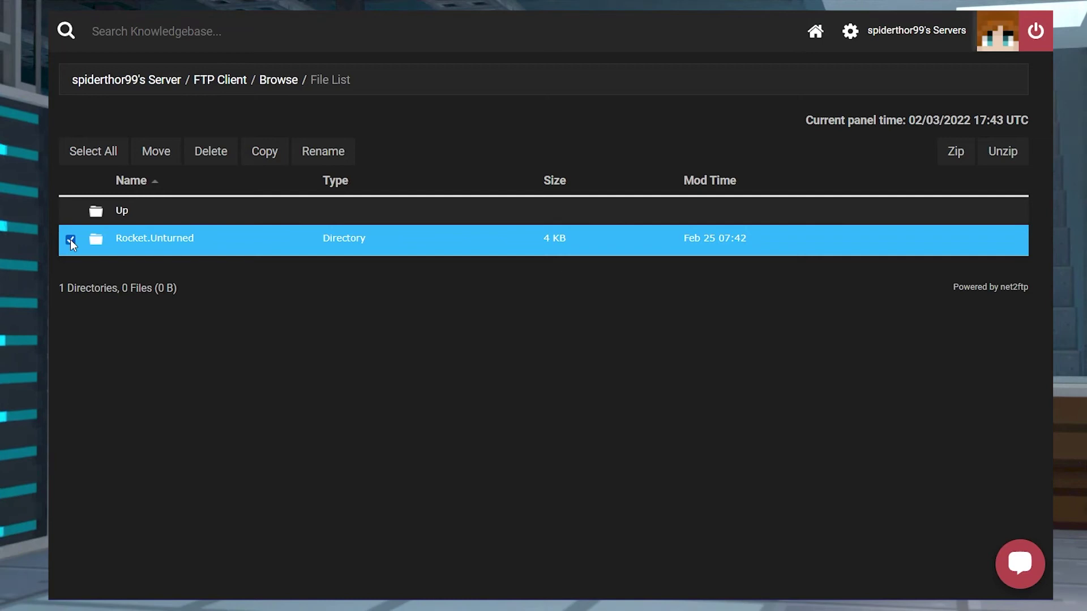
pyautogui.click(265, 152)
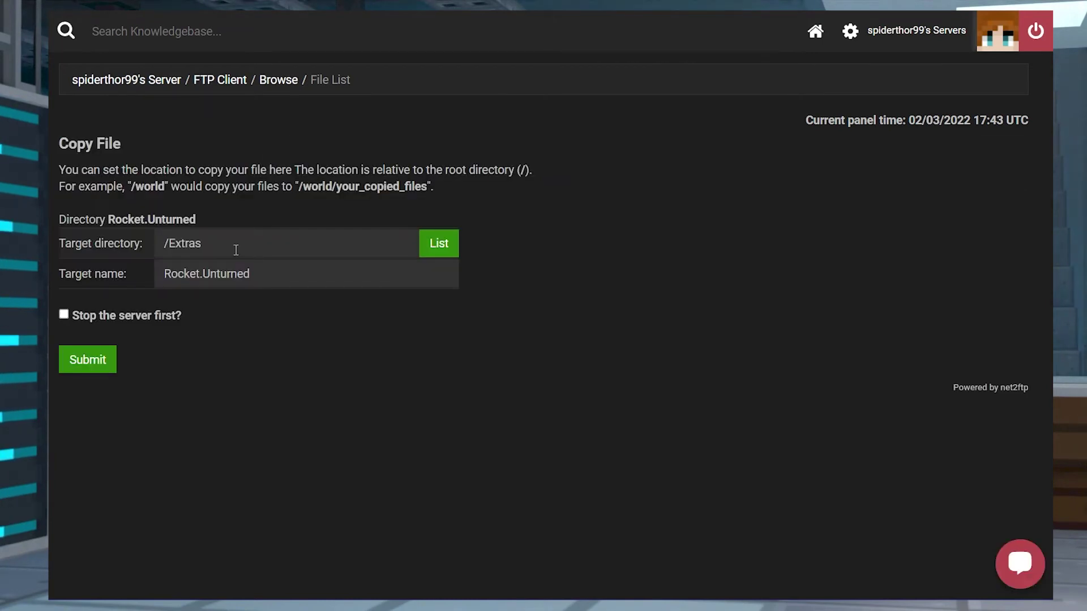
# - Set the copy target directory to /Modules, submit it, and return to the server overview
pyautogui.click(235, 247)
pyautogui.press('BackSpace')
pyautogui.write('/Module')
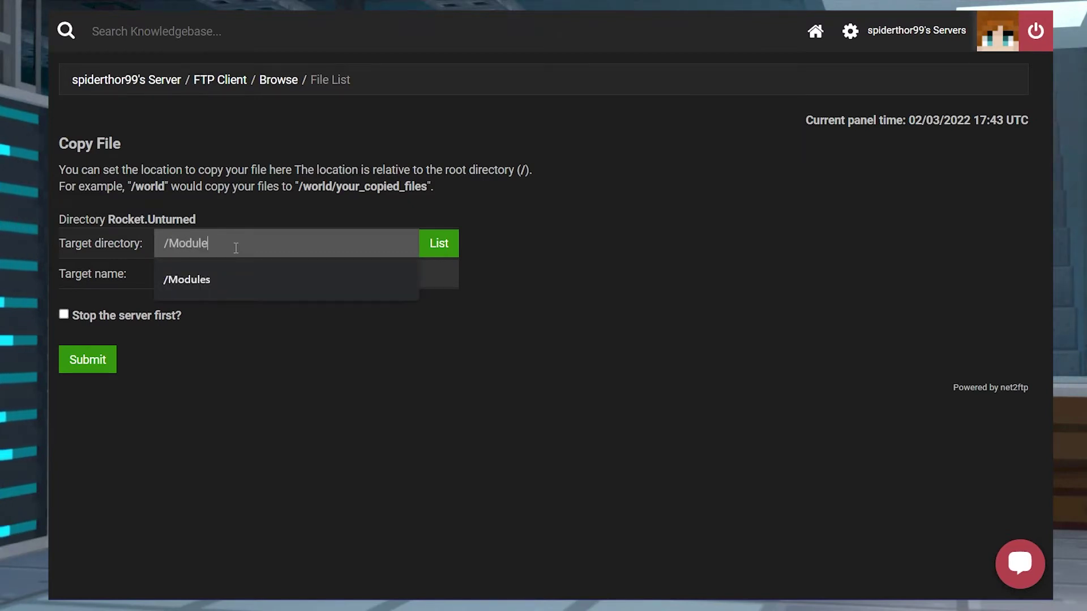
pyautogui.write('s')
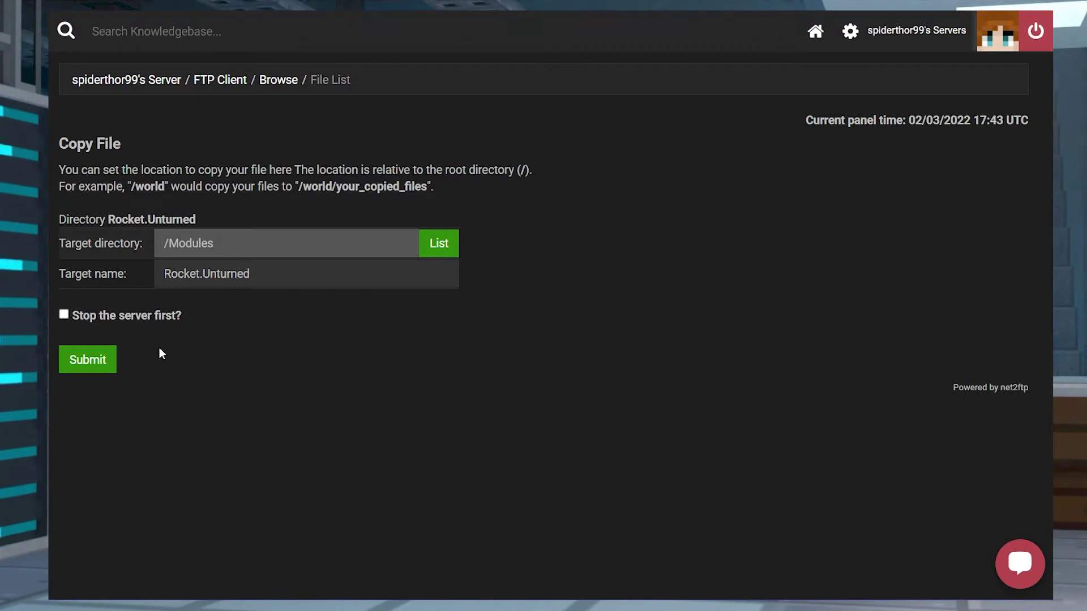
pyautogui.click(108, 364)
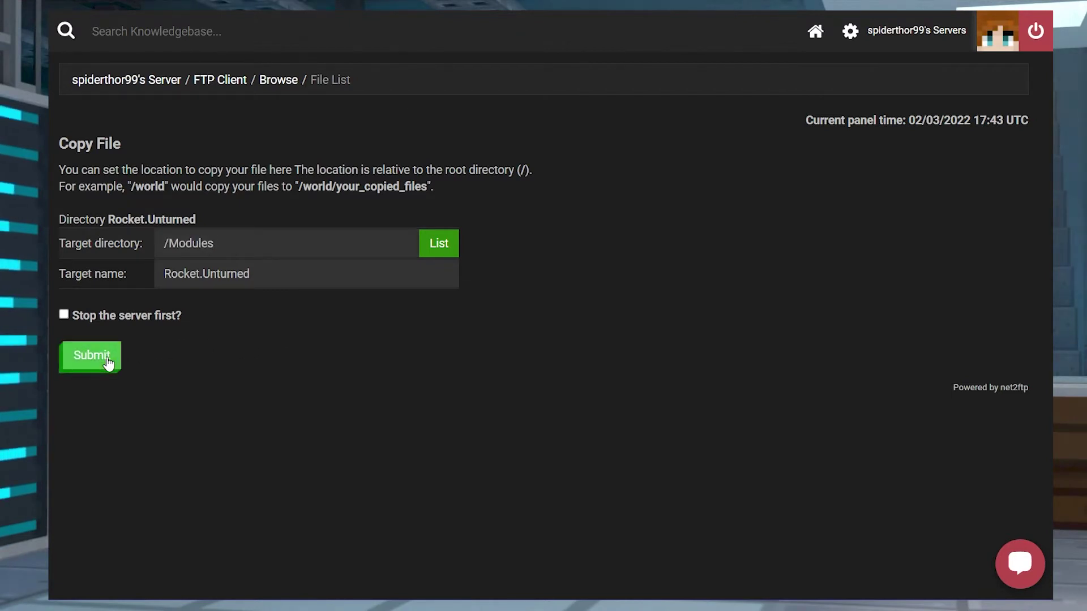
pyautogui.click(898, 33)
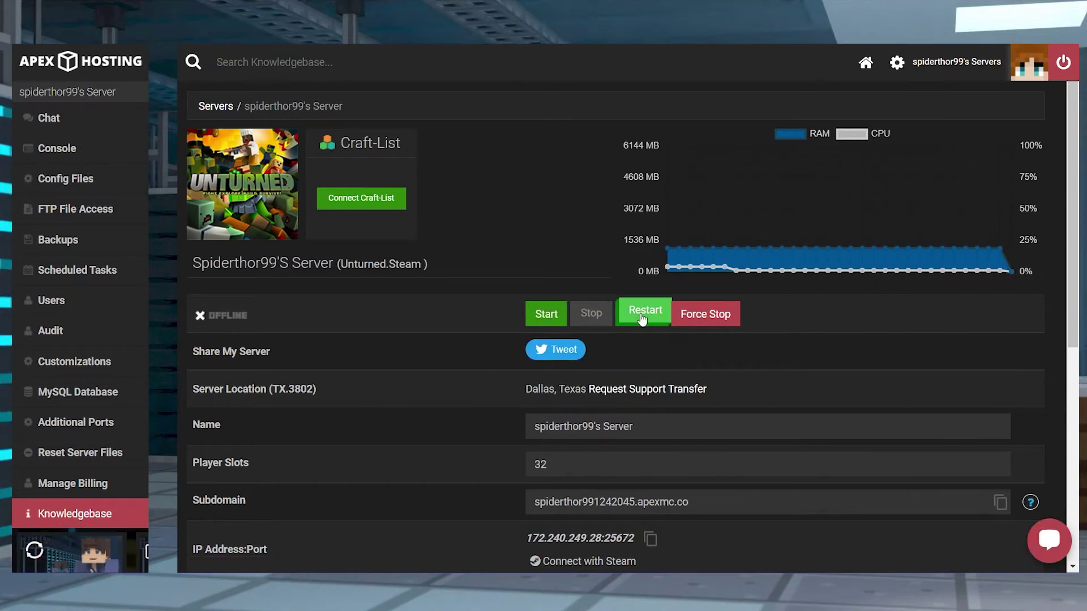
# - Restart the server and check the console log for RocketMod commands registering
pyautogui.click(643, 317)
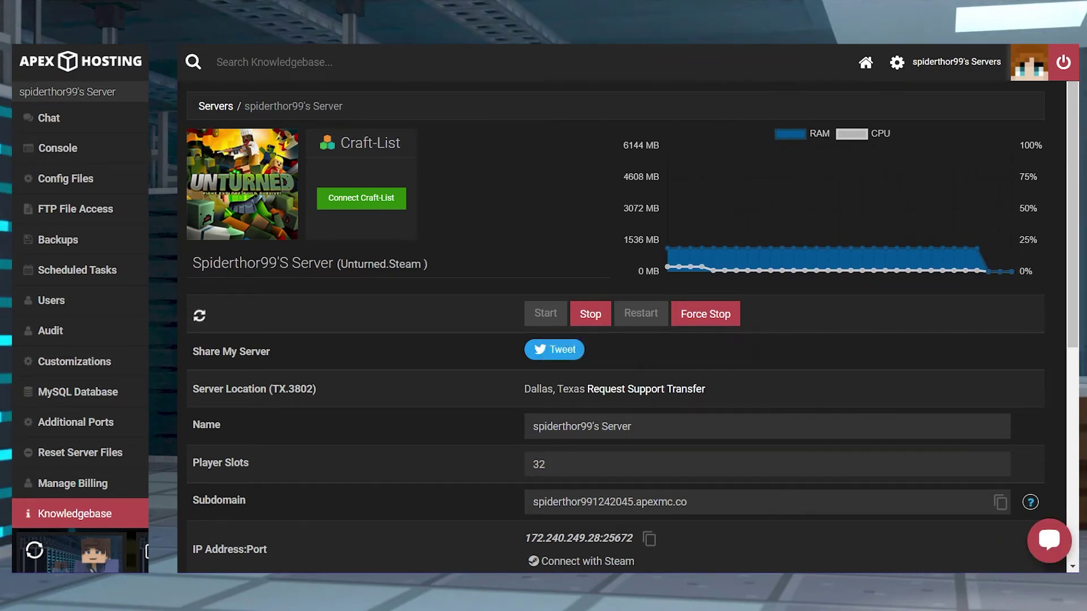
pyautogui.click(63, 146)
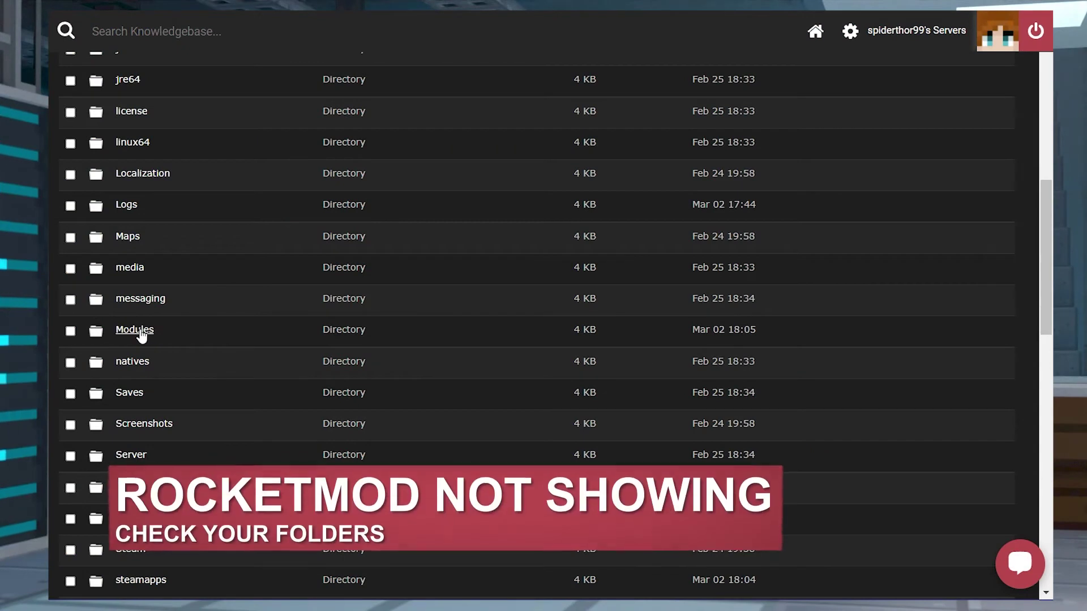
# - Inspect the Modules folder, which holds only OpenMod.Unturned and a Readme
pyautogui.click(141, 329)
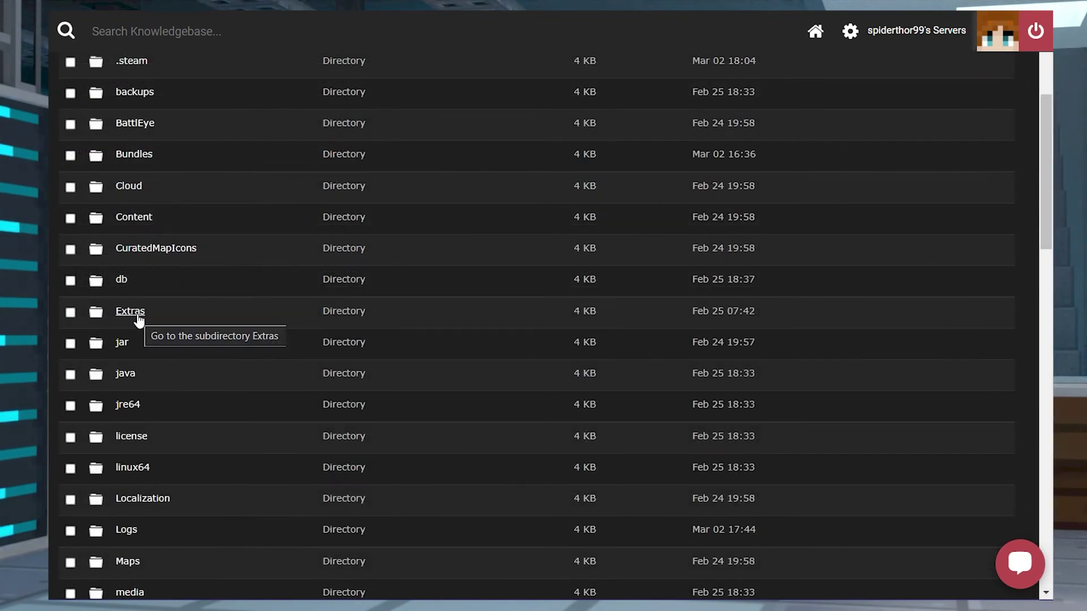
# - Copy Rocket.Unturned from Extras again with /Modules as the target directory
pyautogui.click(137, 313)
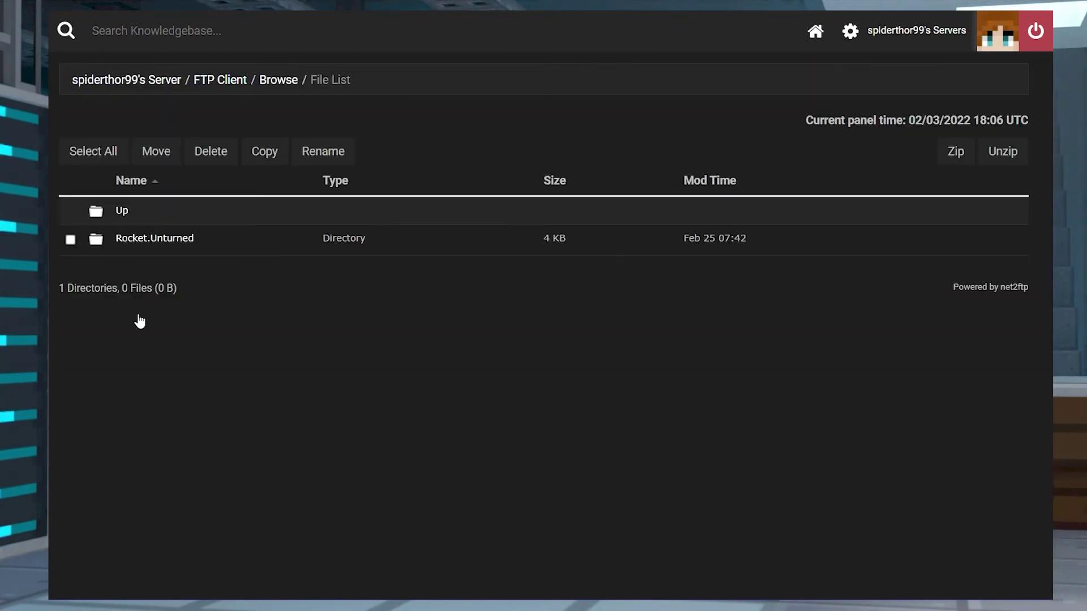
pyautogui.click(71, 241)
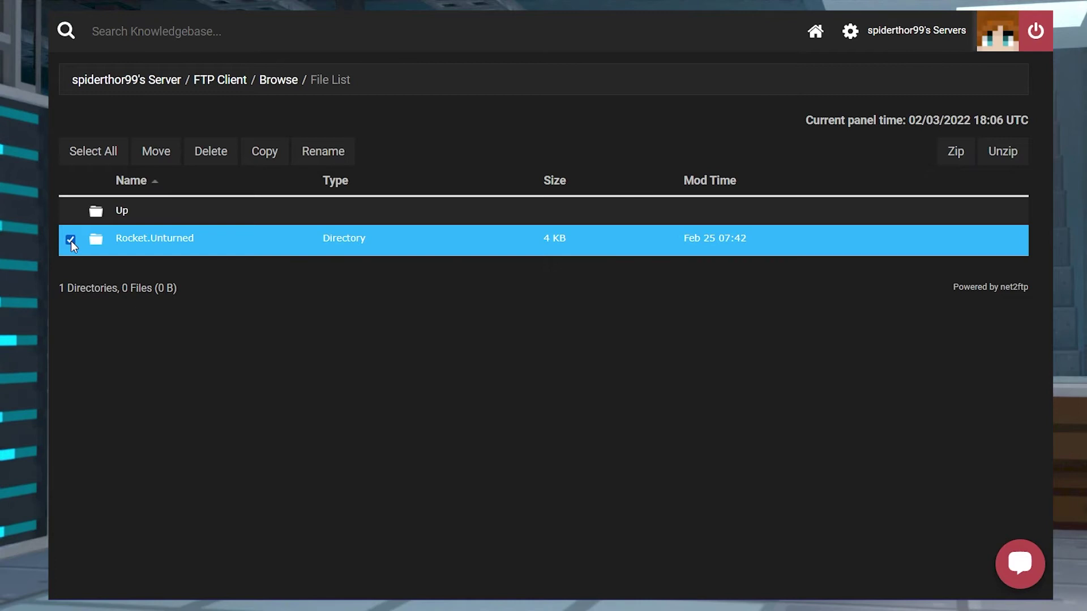
pyautogui.click(269, 151)
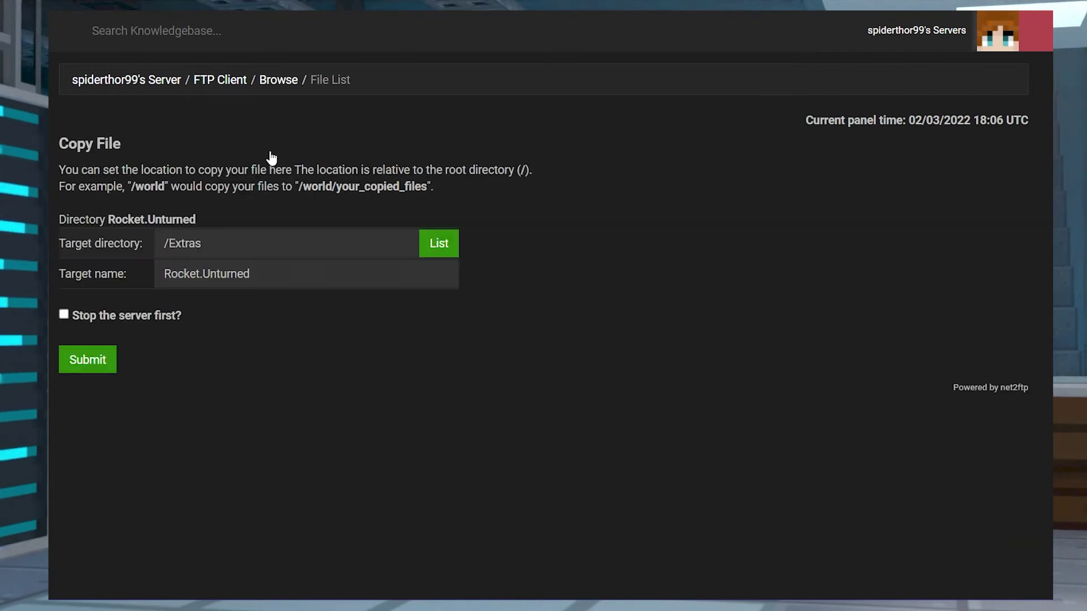
pyautogui.click(217, 249)
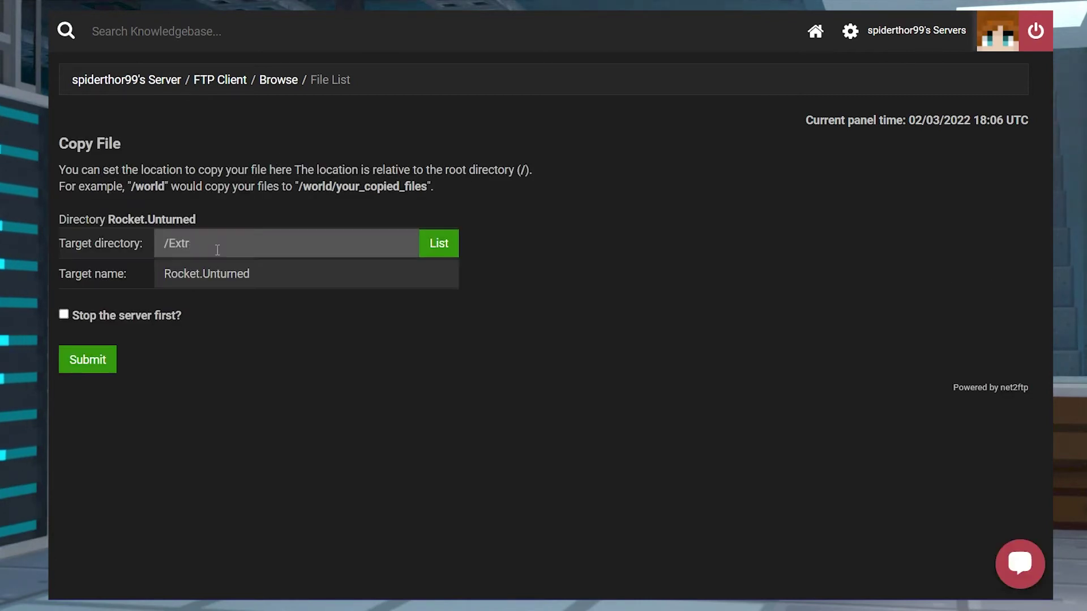
pyautogui.press('BackSpace')
pyautogui.write('/Module')
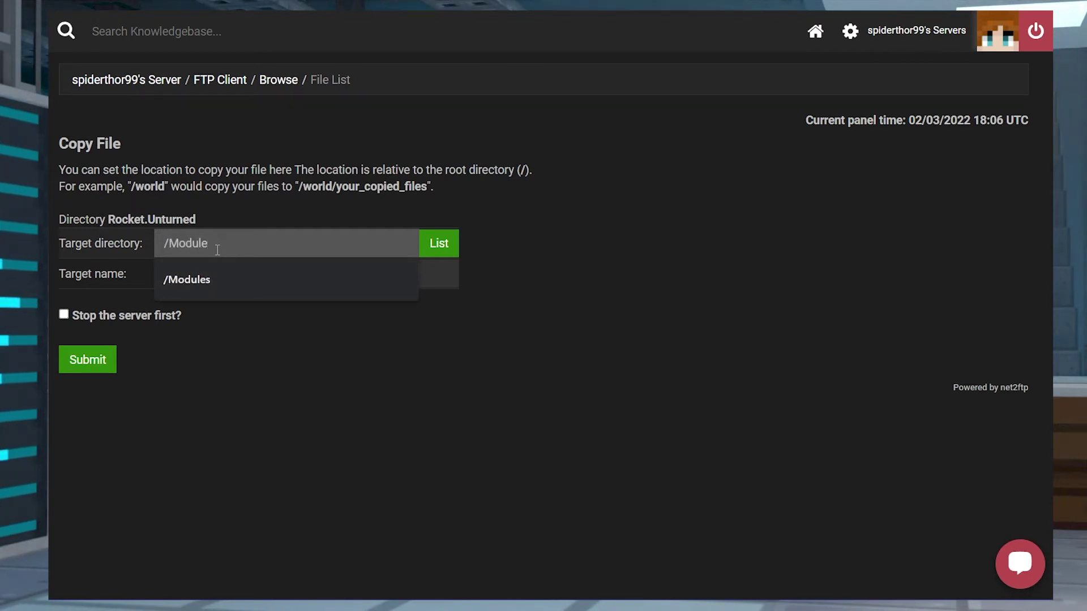
pyautogui.write('s')
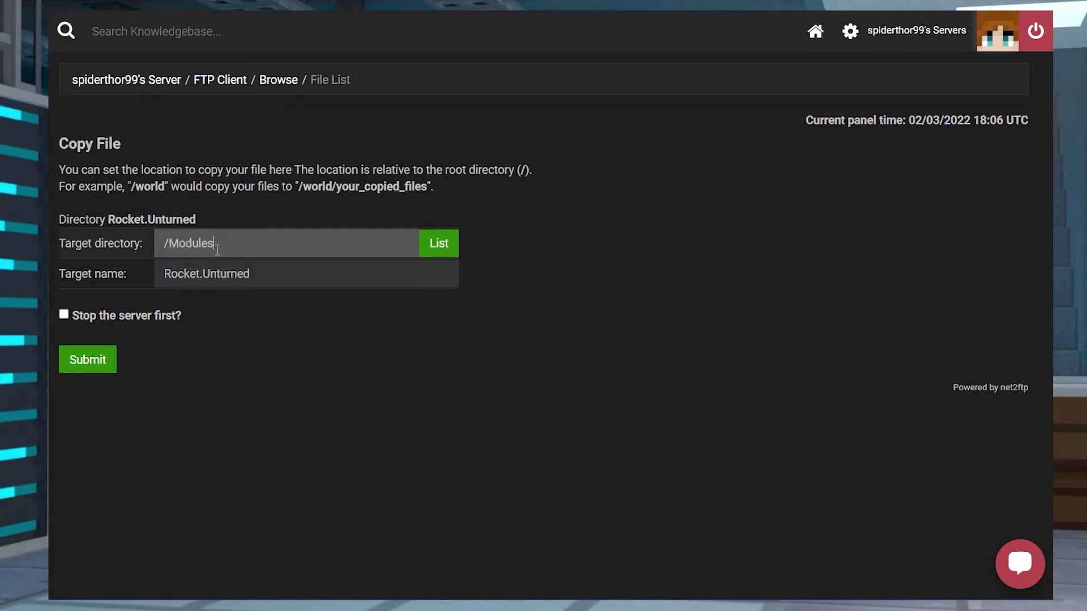
pyautogui.click(107, 366)
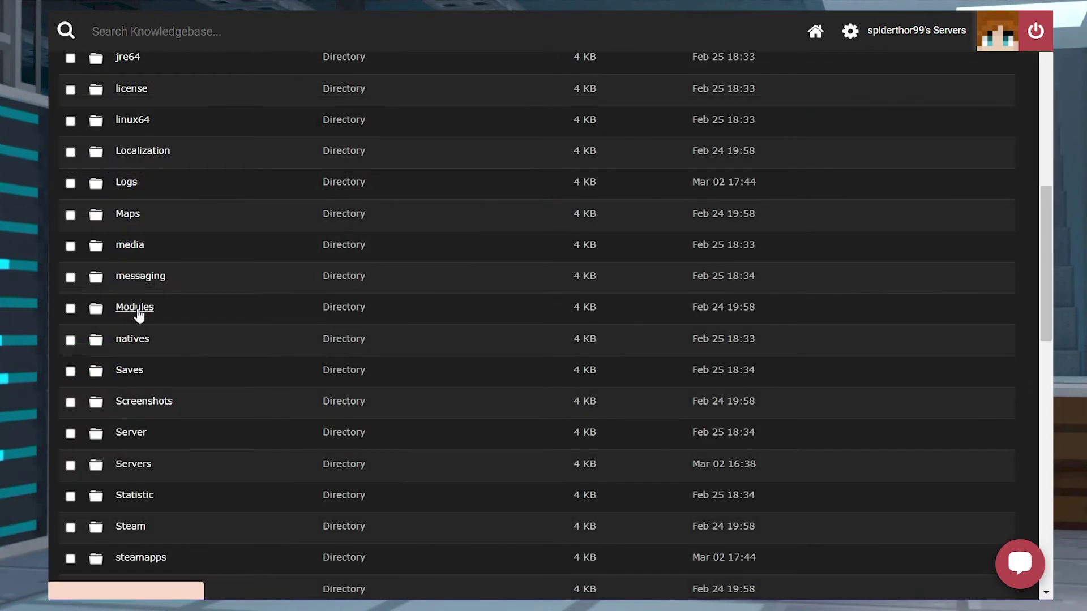
# - Verify Rocket.Unturned now sits in Modules beside OpenMod.Unturned, then restart the server
pyautogui.click(135, 307)
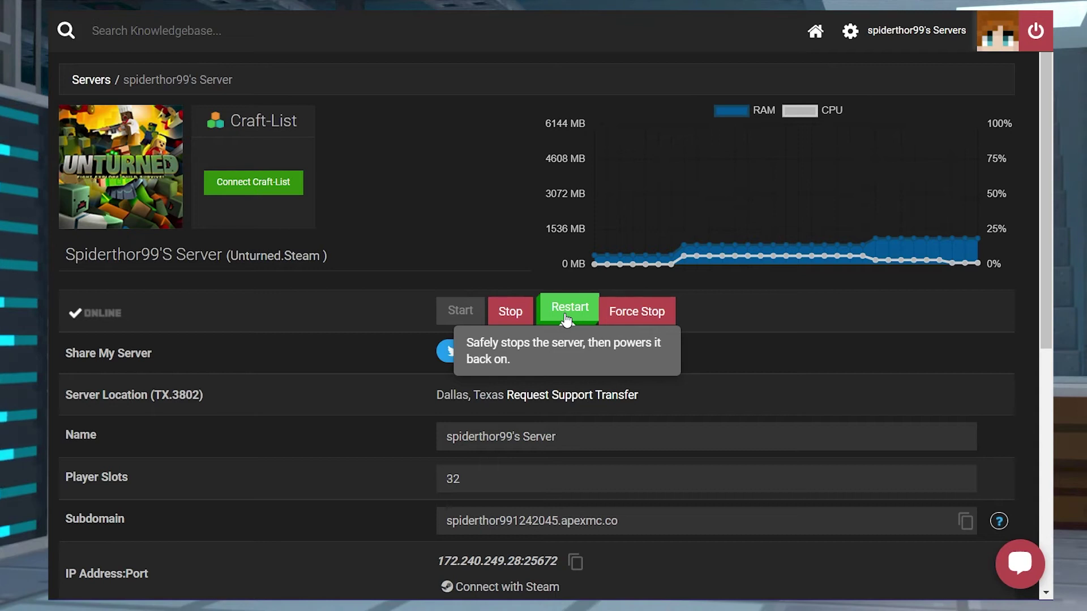
pyautogui.click(566, 318)
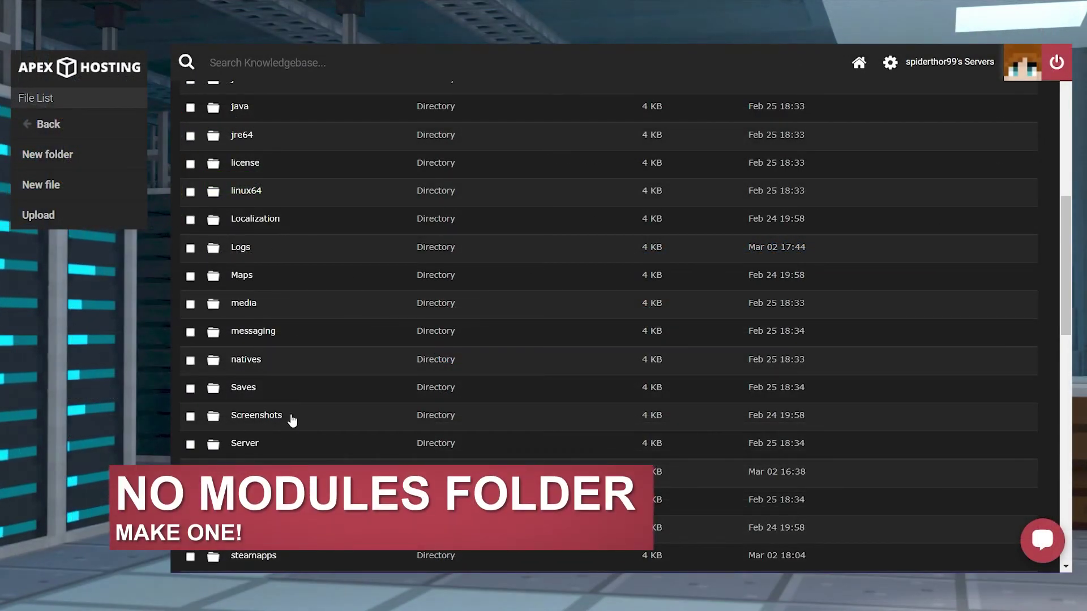
# - Create a new directory named Modules in the server's root folder
pyautogui.click(48, 154)
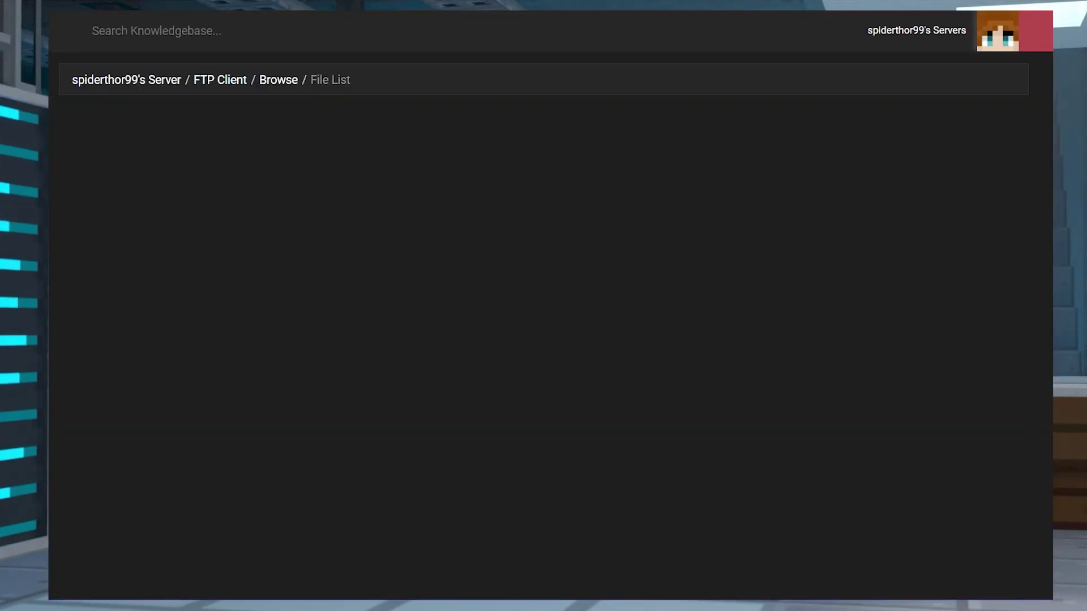
pyautogui.click(154, 207)
pyautogui.write('Modules')
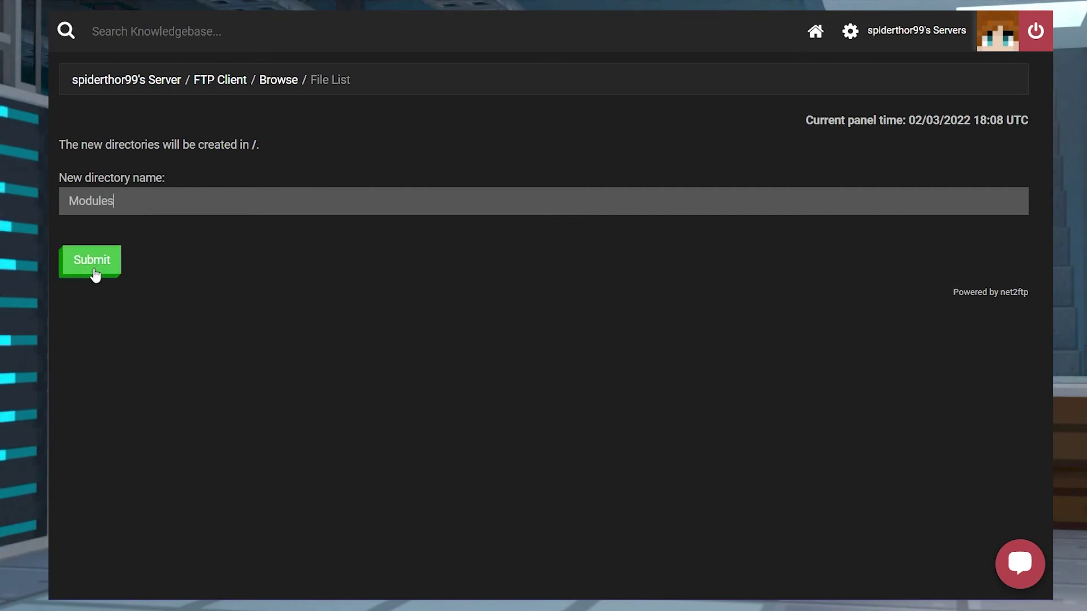
pyautogui.click(92, 261)
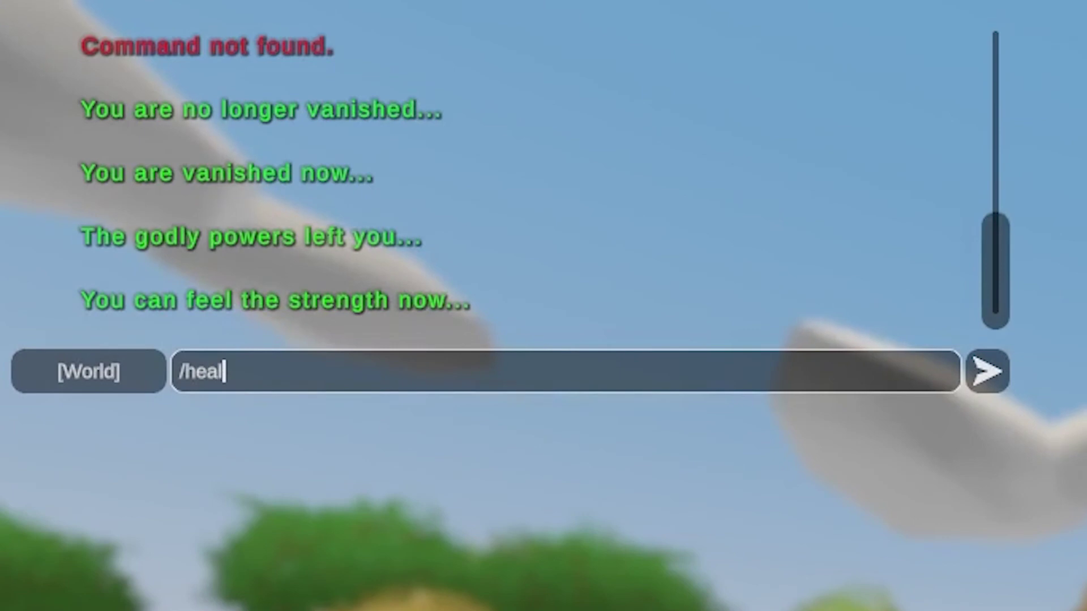
# - Send the /heal chat command to confirm the Rocket plugin works in-game
pyautogui.press('Return')
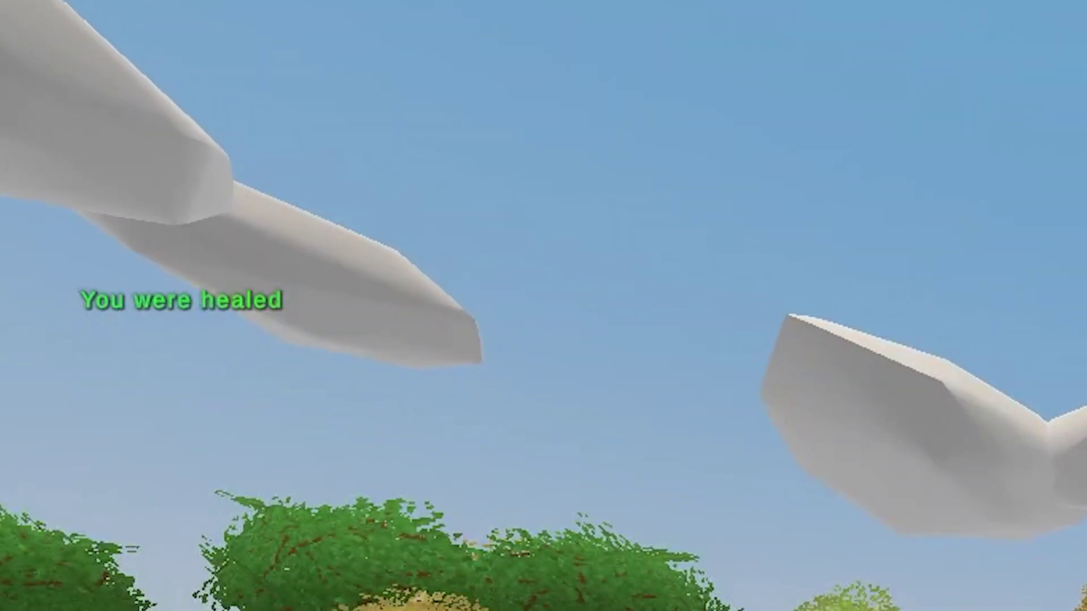
pyautogui.write('j')
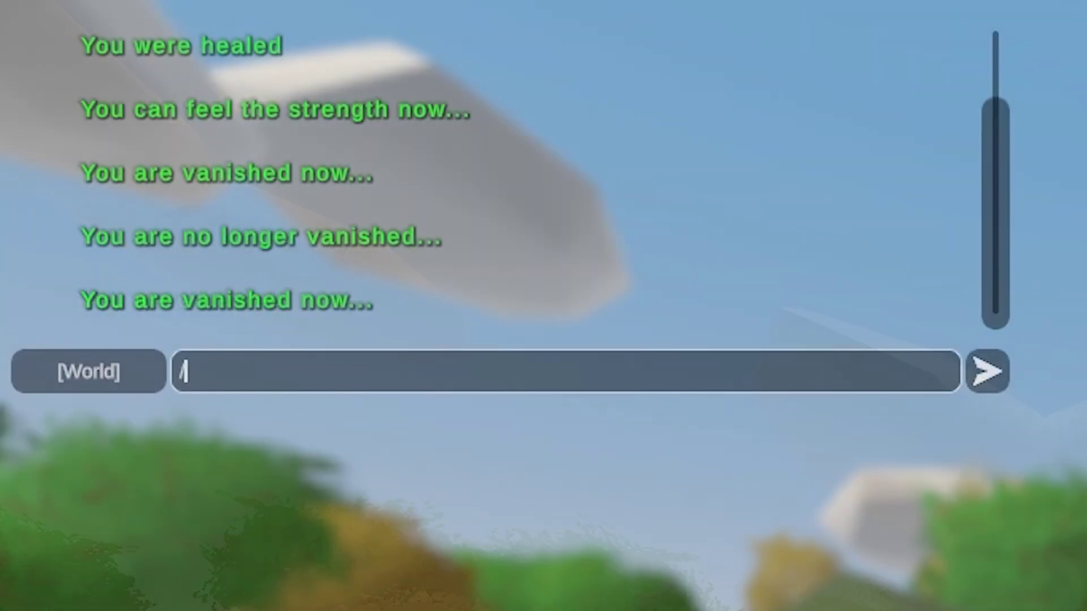